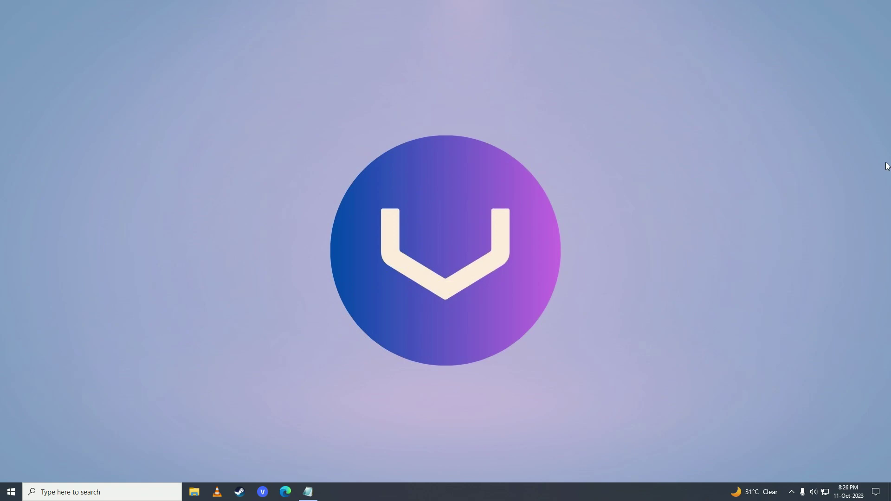
Check the network connection, then run the Fast.com speed test in Edge, which shows 21 Mbps
{"action": "left_click", "coordinate": [826, 494]}
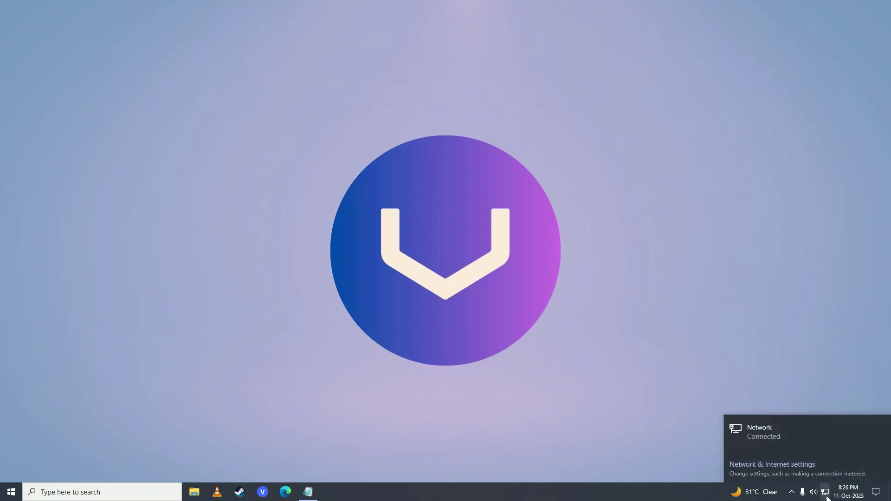
{"action": "left_click", "coordinate": [771, 435]}
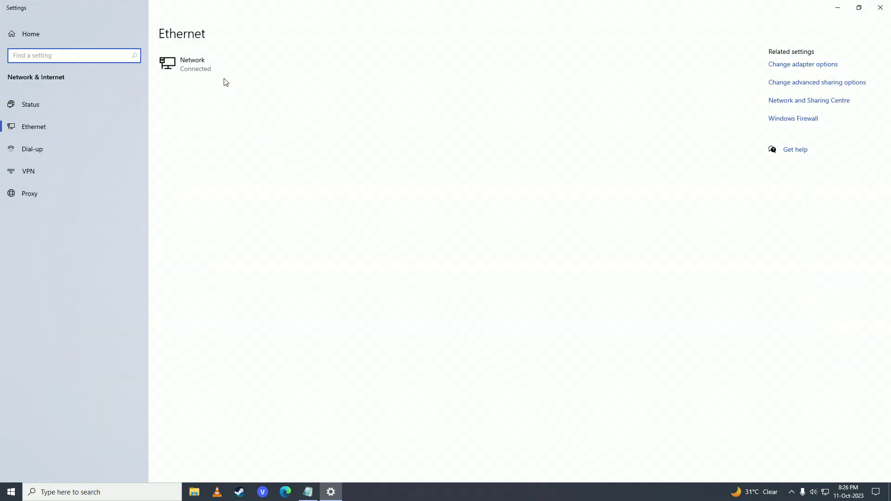
{"action": "left_click", "coordinate": [880, 7]}
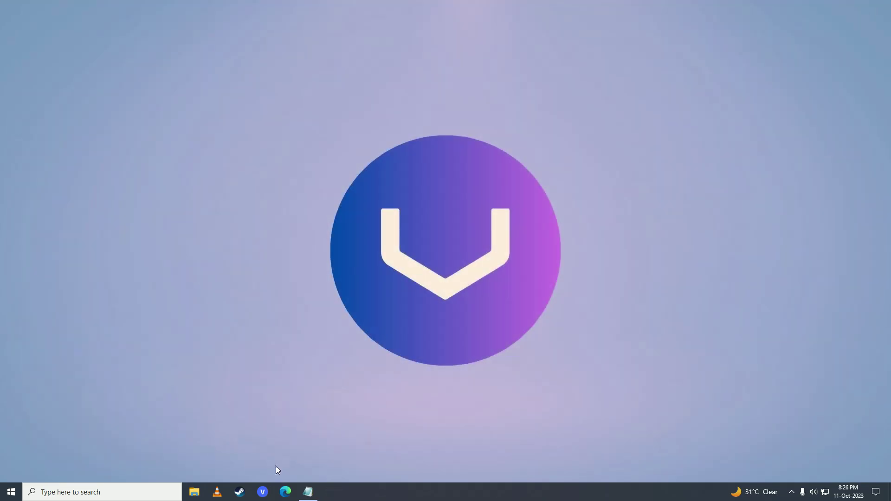
{"action": "left_click", "coordinate": [285, 492]}
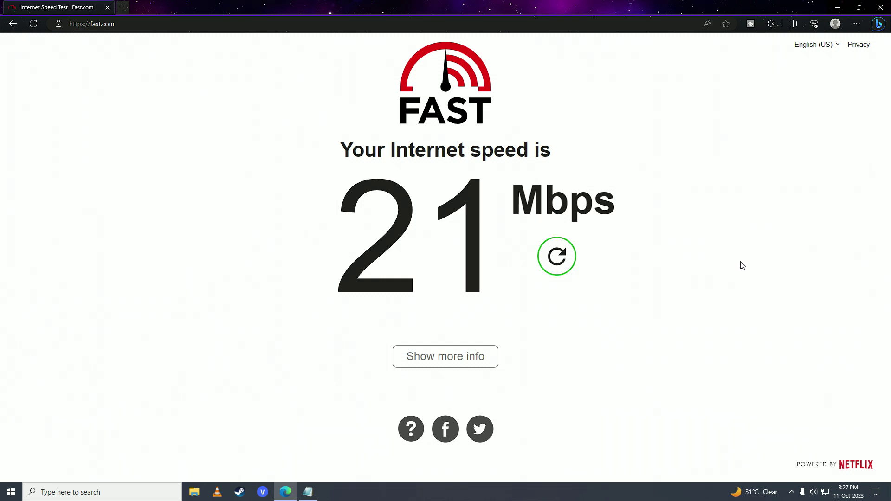
{"action": "left_click", "coordinate": [856, 25]}
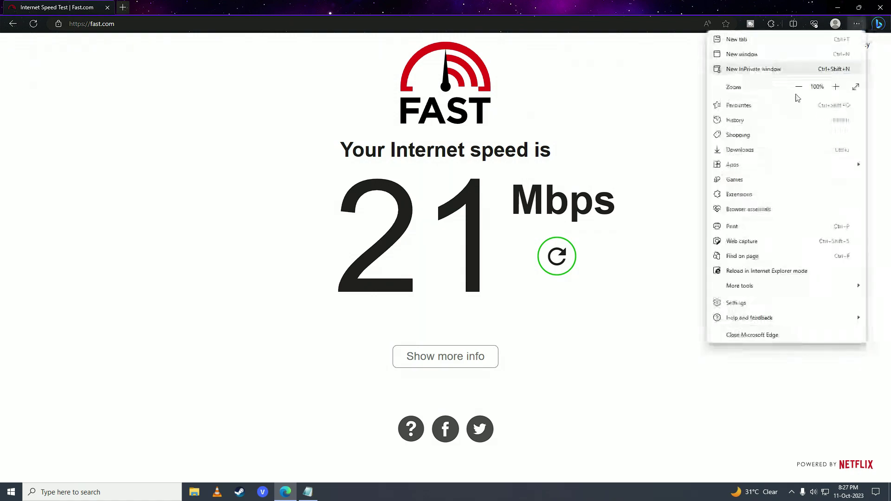
Find 'cache' in Settings, clear all-time browsing history, cookies and cached files, then close Settings
{"action": "left_click", "coordinate": [737, 303]}
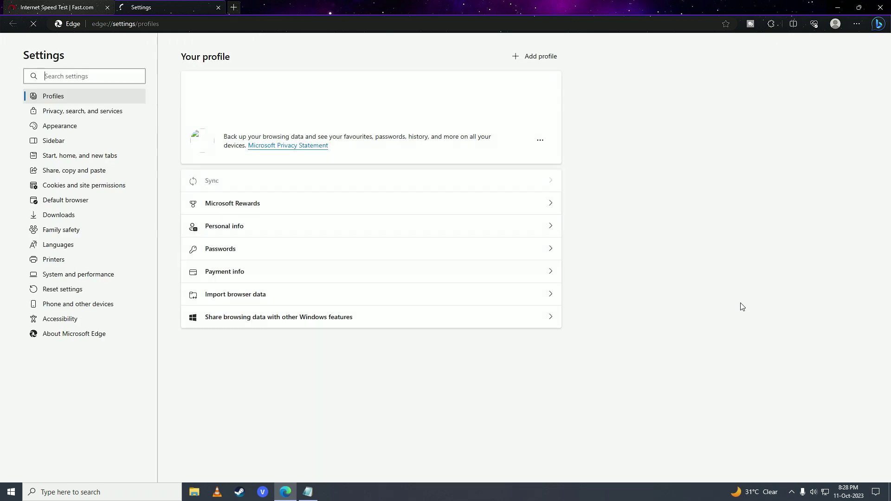
{"action": "left_click", "coordinate": [123, 74]}
{"action": "type", "text": "cache"}
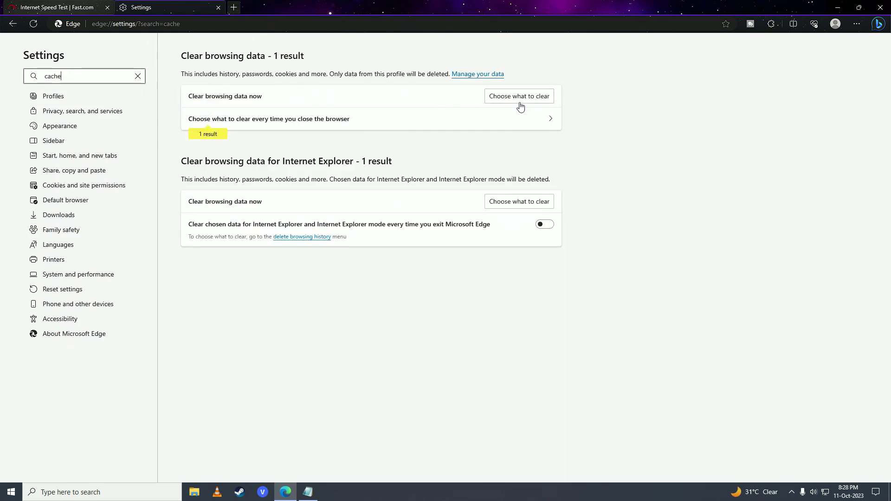
{"action": "left_click", "coordinate": [518, 97]}
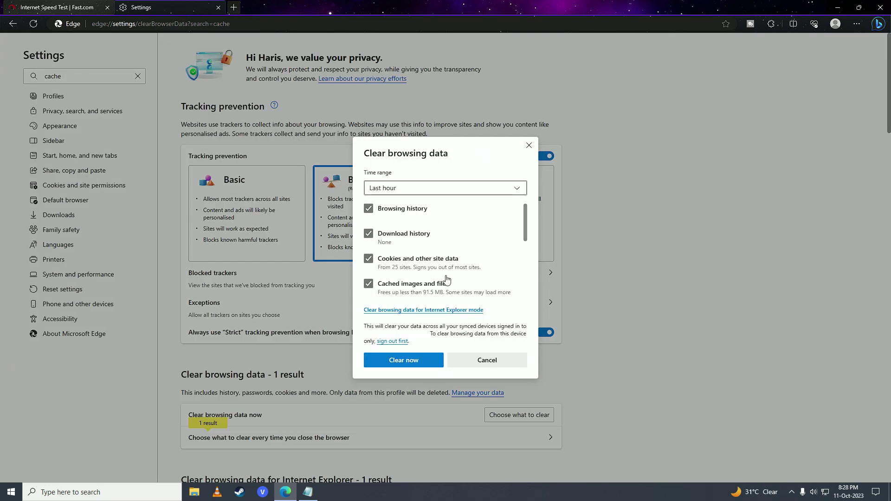
{"action": "left_click_drag", "start_coordinate": [528, 230], "coordinate": [530, 207]}
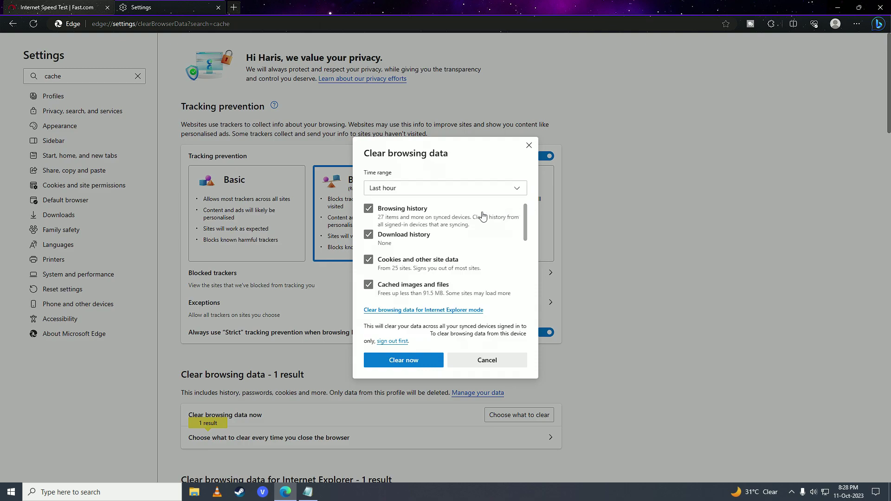
{"action": "scroll", "coordinate": [379, 270], "scroll_direction": "down", "scroll_amount": 1}
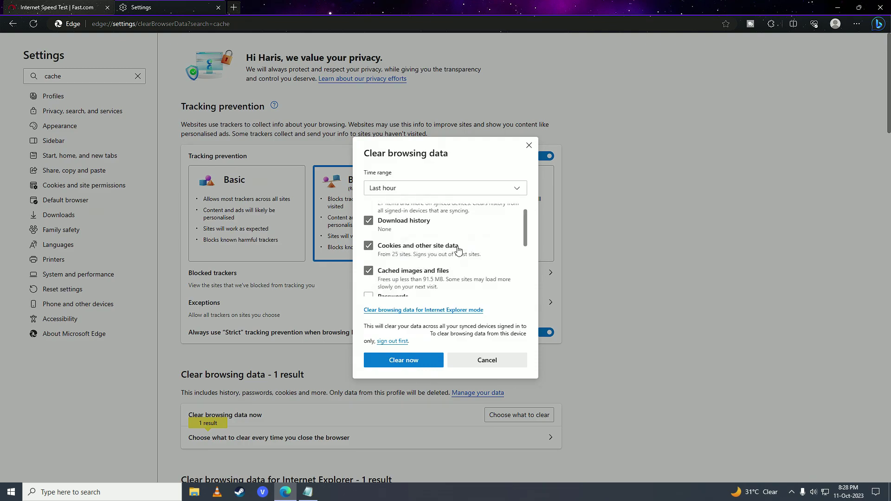
{"action": "left_click", "coordinate": [405, 190]}
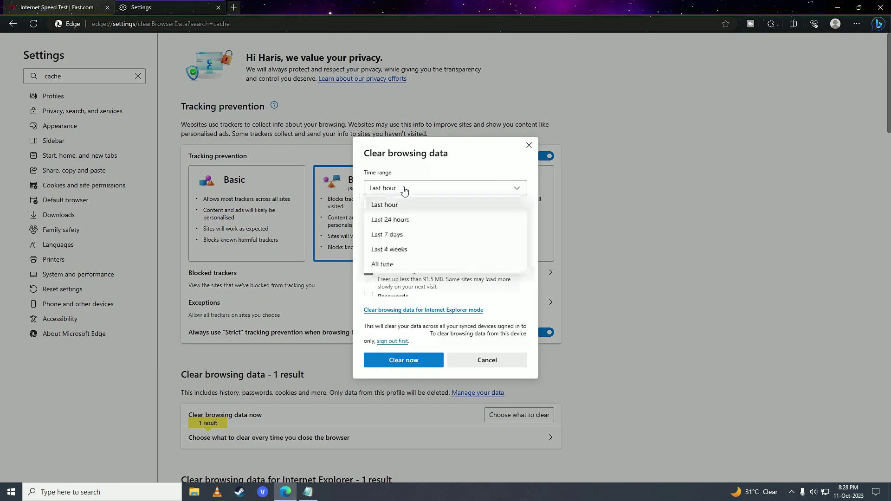
{"action": "left_click", "coordinate": [387, 264]}
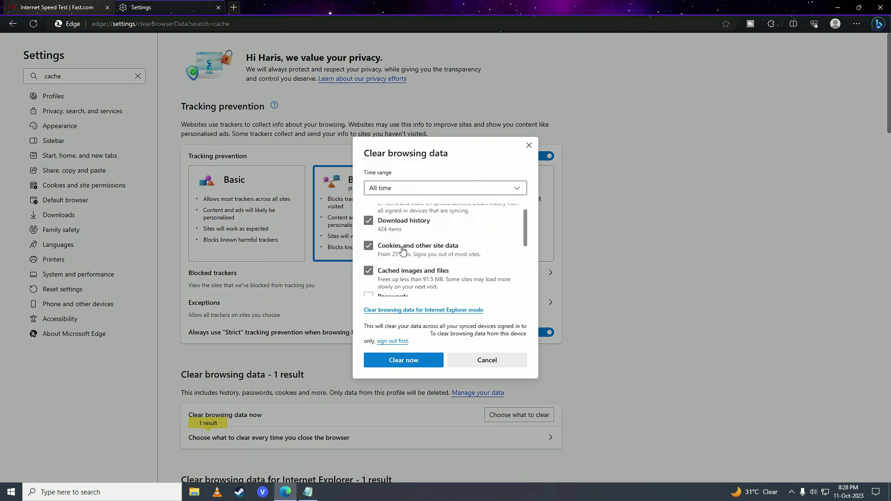
{"action": "left_click", "coordinate": [413, 362]}
{"action": "left_click", "coordinate": [218, 7]}
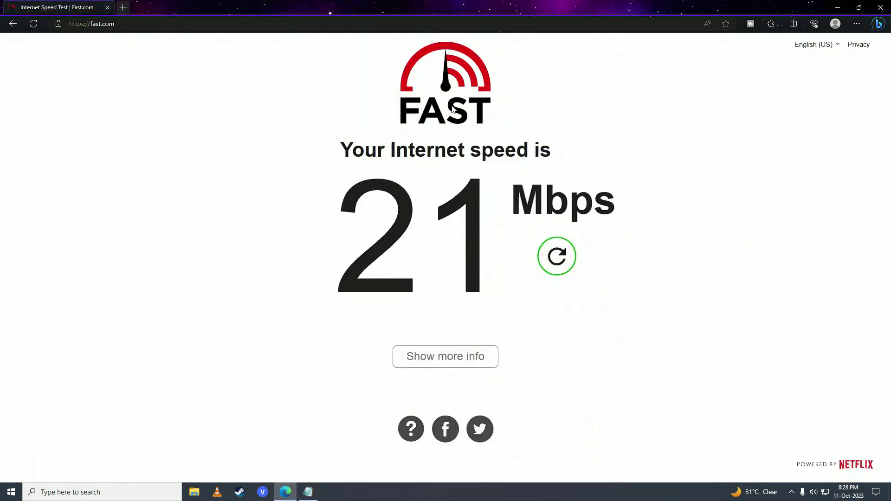
{"action": "left_click", "coordinate": [857, 24]}
Close and relaunch Edge, then load roblox.com
{"action": "left_click", "coordinate": [752, 335]}
{"action": "left_click", "coordinate": [286, 492]}
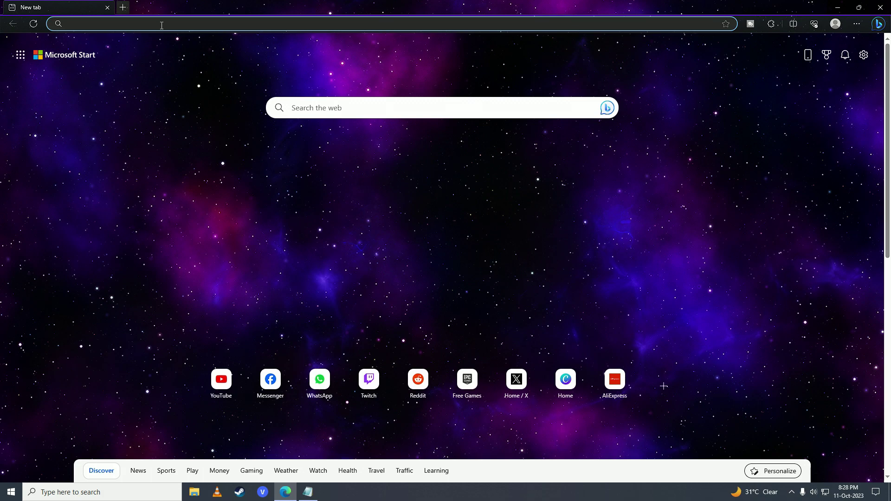
{"action": "type", "text": "roblox.com"}
{"action": "key", "text": "Return"}
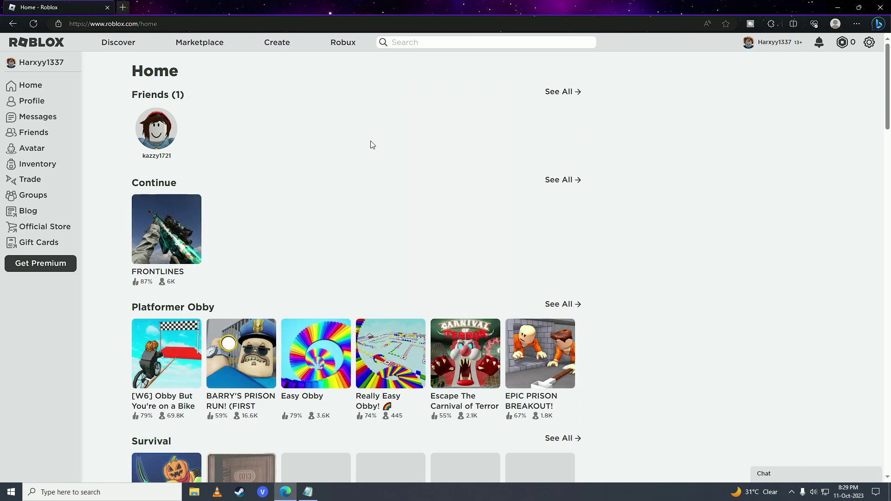
Play FRONTLINES, join without camera, and download and install the Roblox app
{"action": "left_click", "coordinate": [167, 229]}
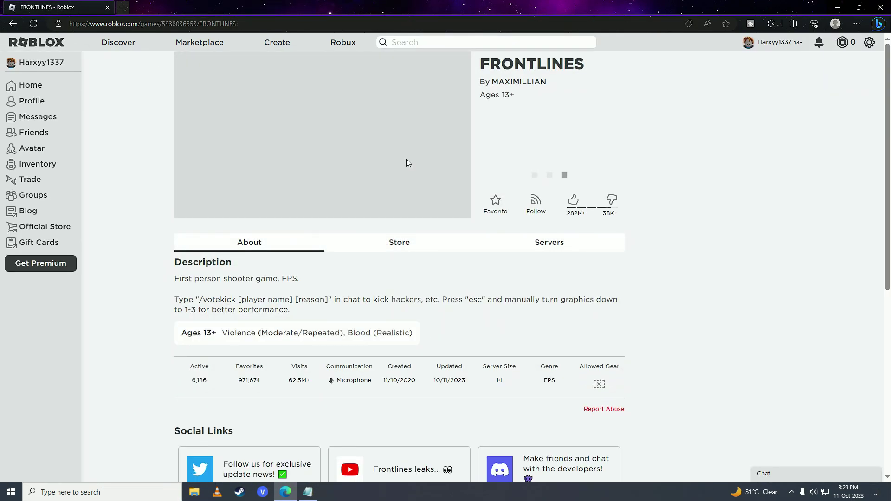
{"action": "left_click", "coordinate": [541, 173]}
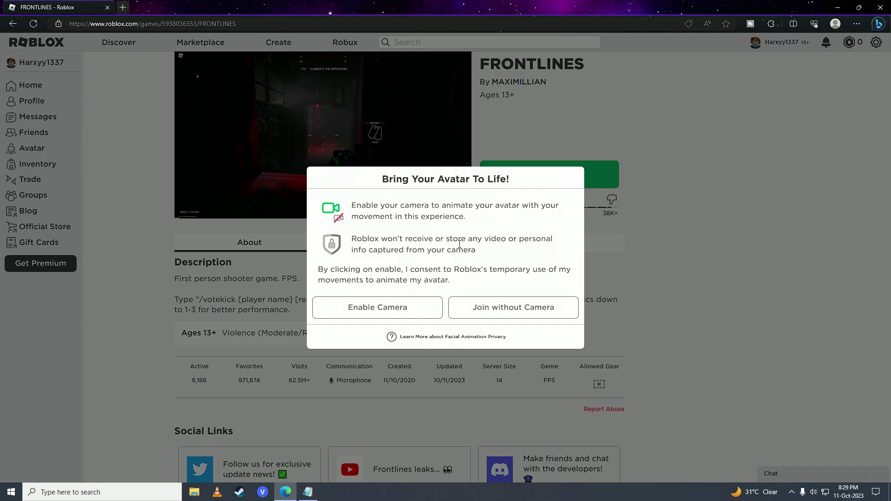
{"action": "left_click", "coordinate": [486, 307]}
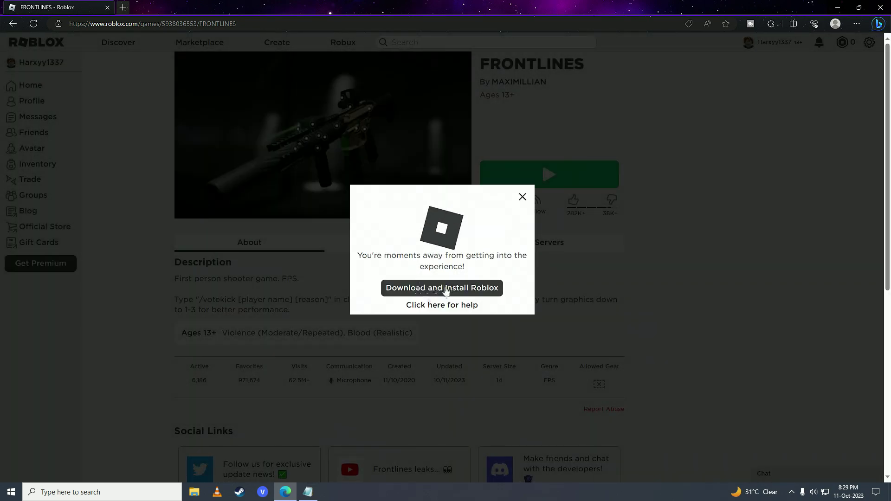
{"action": "left_click", "coordinate": [419, 289]}
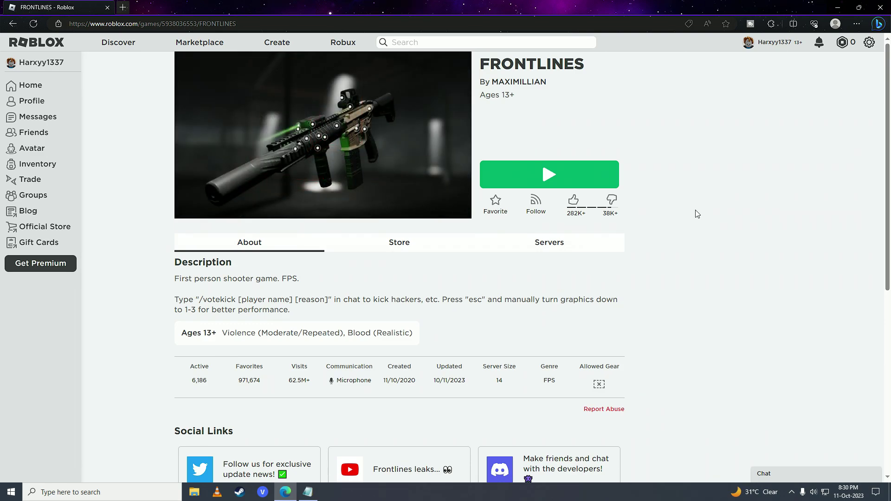
Turn off the BetterTTV, IDM Integration Module and pop-up blocker extensions
{"action": "left_click", "coordinate": [770, 25]}
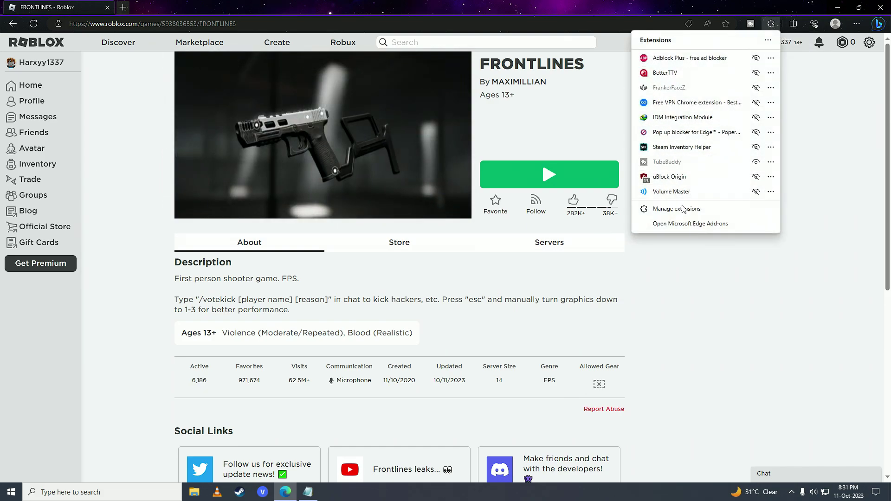
{"action": "left_click", "coordinate": [701, 207]}
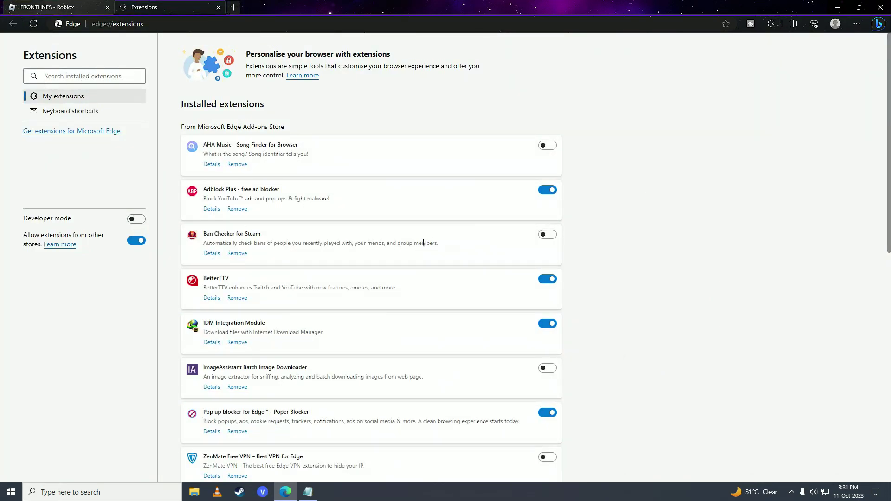
{"action": "scroll", "coordinate": [424, 243], "scroll_direction": "down", "scroll_amount": 1}
{"action": "scroll", "coordinate": [424, 243], "scroll_direction": "down", "scroll_amount": 1}
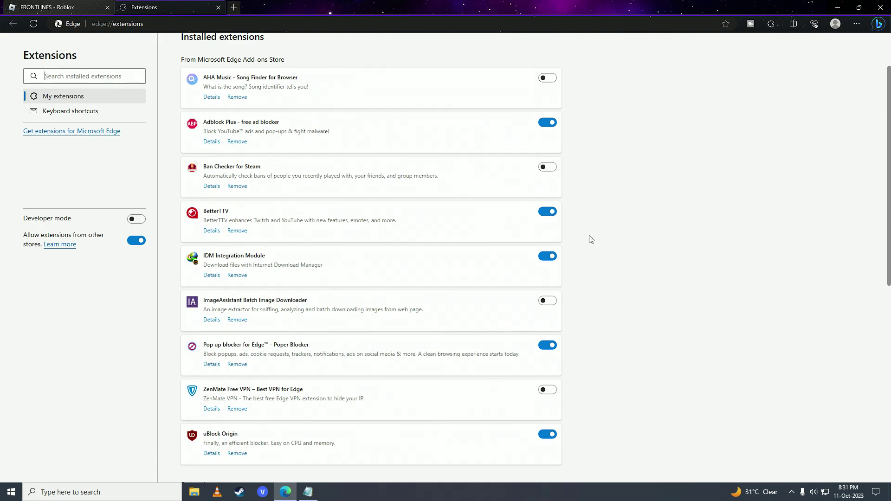
{"action": "left_click", "coordinate": [548, 214]}
{"action": "left_click", "coordinate": [548, 257]}
{"action": "scroll", "coordinate": [548, 260], "scroll_direction": "down", "scroll_amount": 2}
{"action": "left_click", "coordinate": [549, 281]}
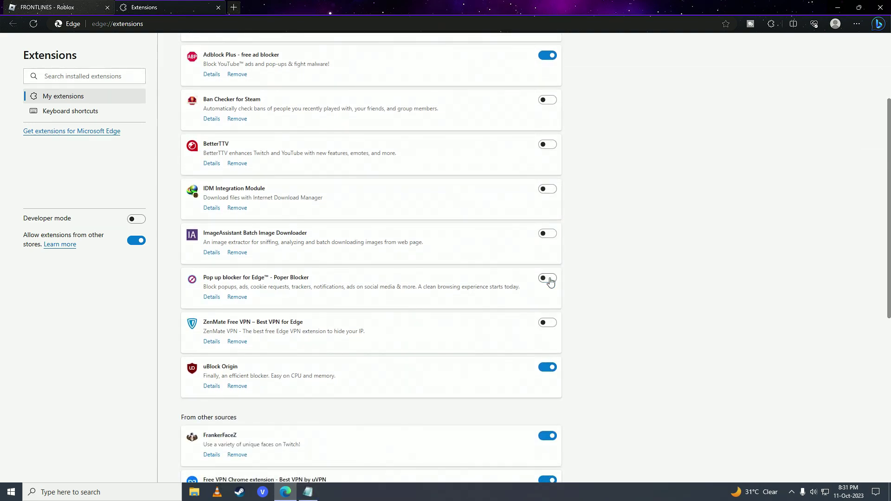
{"action": "scroll", "coordinate": [550, 282], "scroll_direction": "up", "scroll_amount": 3}
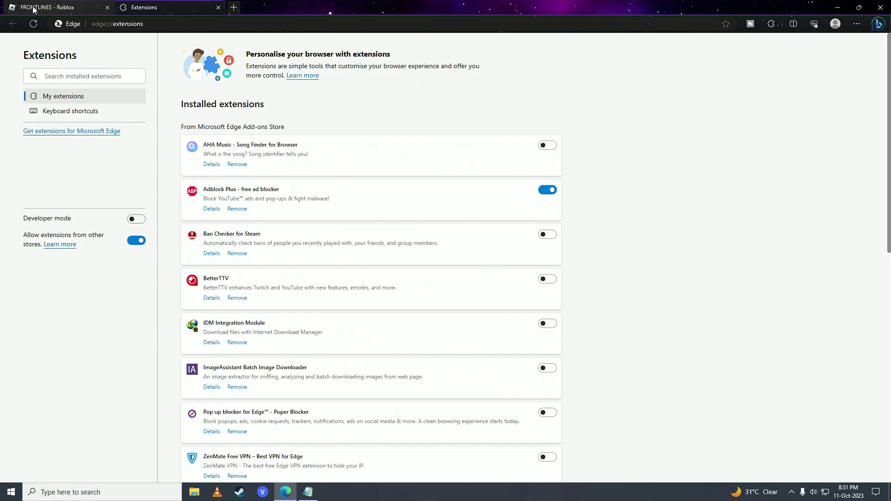
Reload the FRONTLINES game page and close the Extensions tab
{"action": "left_click", "coordinate": [33, 8]}
{"action": "left_click", "coordinate": [33, 23]}
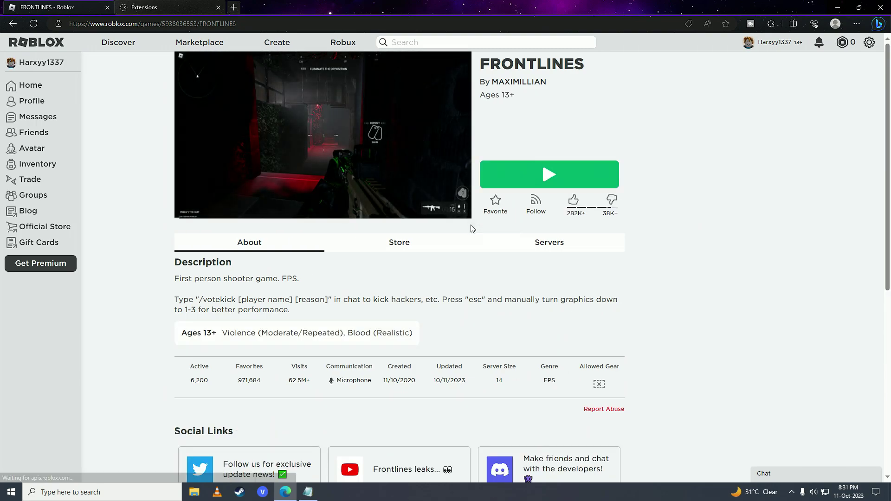
{"action": "left_click", "coordinate": [218, 8]}
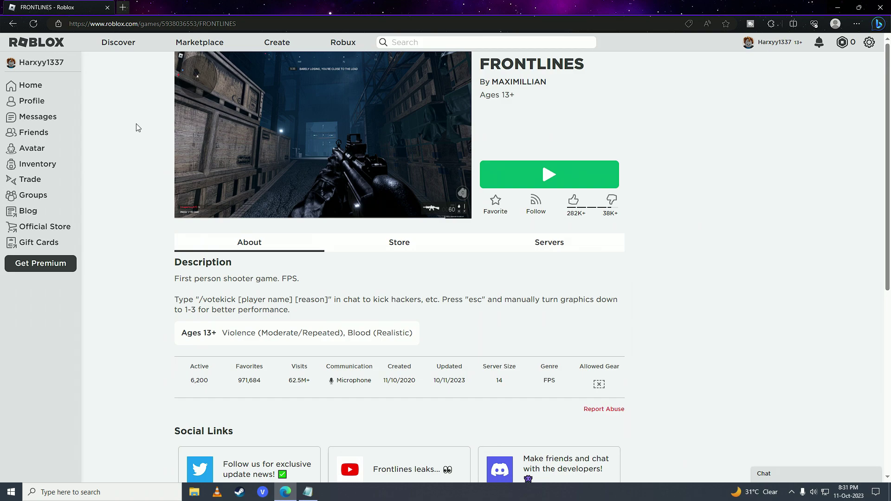
Turn off the Free VPN by uVPN extension and close the Extensions tab
{"action": "left_click", "coordinate": [772, 24]}
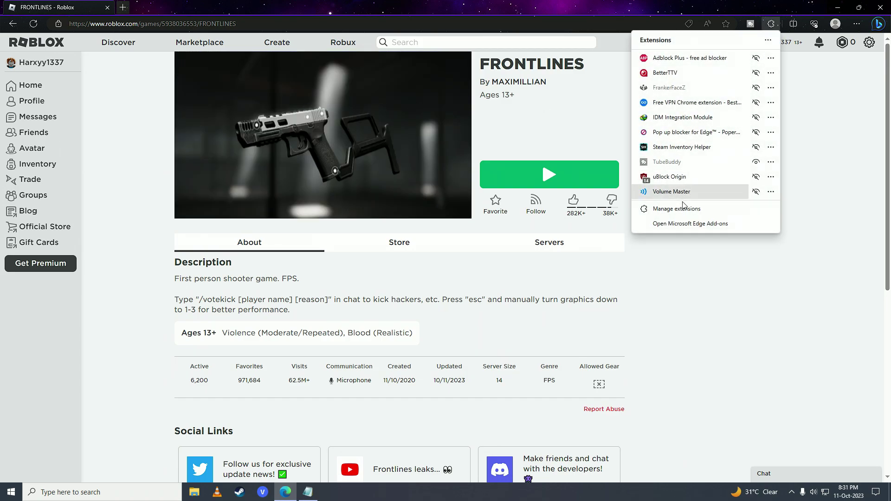
{"action": "left_click", "coordinate": [683, 205]}
{"action": "scroll", "coordinate": [633, 199], "scroll_direction": "down", "scroll_amount": 2}
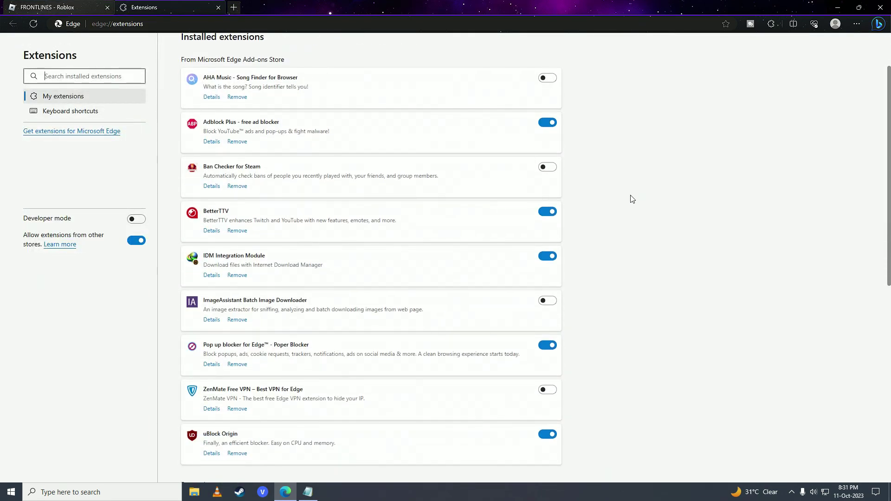
{"action": "scroll", "coordinate": [632, 199], "scroll_direction": "down", "scroll_amount": 6}
{"action": "left_click", "coordinate": [549, 279]}
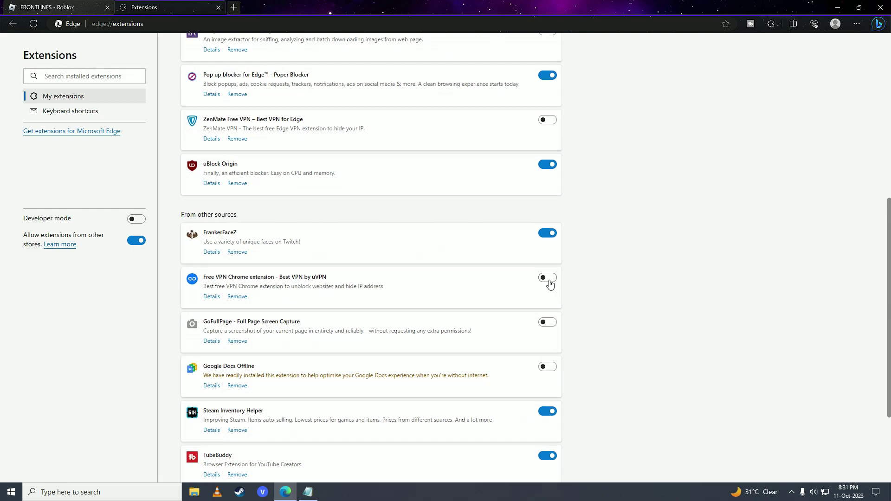
{"action": "left_click", "coordinate": [840, 5]}
{"action": "scroll", "coordinate": [622, 170], "scroll_direction": "up", "scroll_amount": 4}
{"action": "scroll", "coordinate": [623, 168], "scroll_direction": "up", "scroll_amount": 3}
{"action": "key", "text": "ctrl+w"}
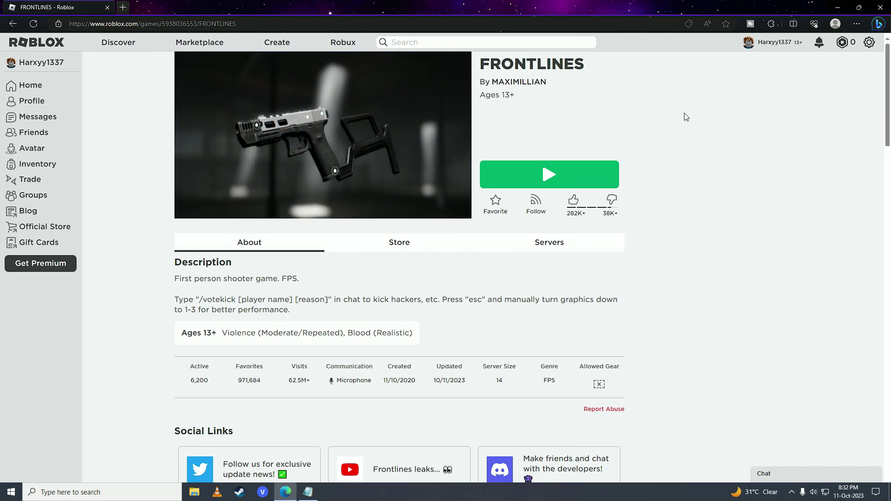
{"action": "key", "text": "ctrl+t"}
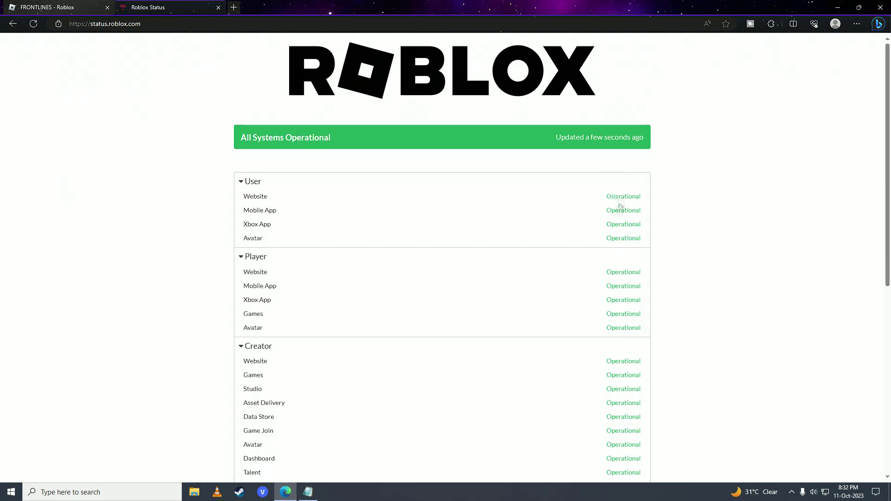
Confirm status.roblox.com lists every service as Operational, then close the status tab
{"action": "scroll", "coordinate": [621, 283], "scroll_direction": "down", "scroll_amount": 1}
{"action": "scroll", "coordinate": [623, 293], "scroll_direction": "down", "scroll_amount": 4}
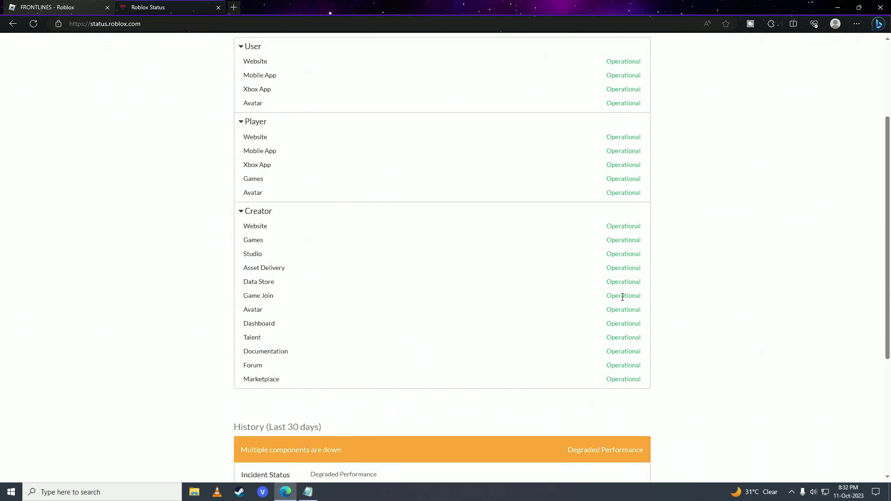
{"action": "scroll", "coordinate": [622, 297], "scroll_direction": "up", "scroll_amount": 5}
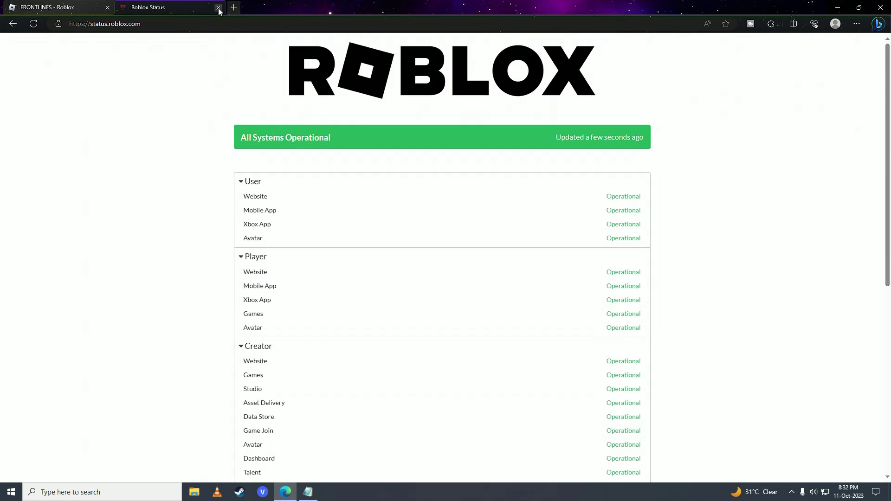
{"action": "left_click", "coordinate": [219, 7]}
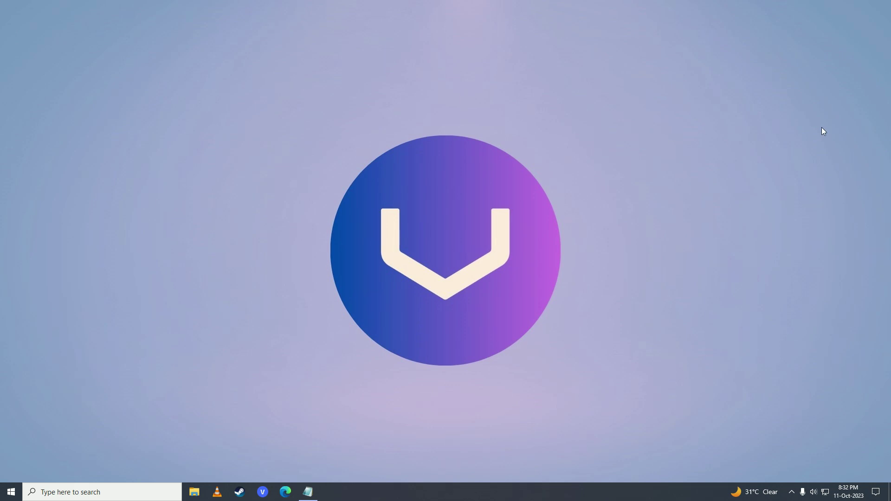
{"action": "key", "text": "super"}
Find Roblox in Add or remove programs by searching 'roblo', uninstall it, and close Settings
{"action": "type", "text": "add"}
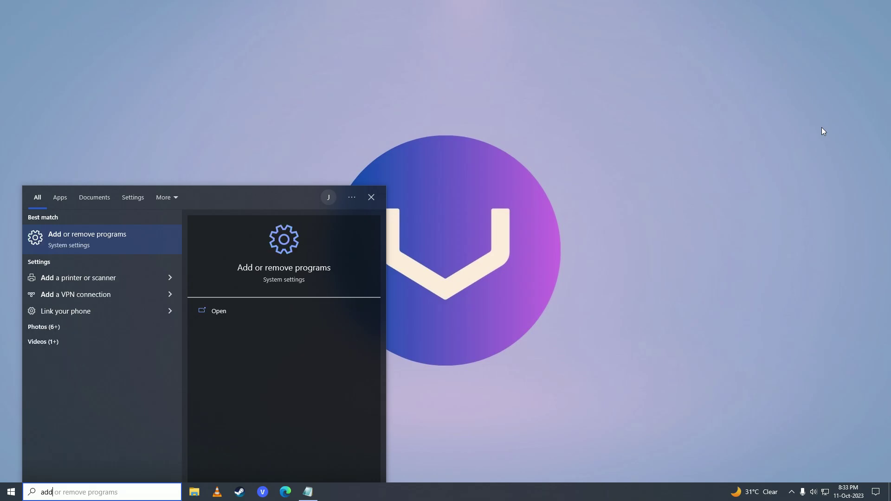
{"action": "key", "text": "Return"}
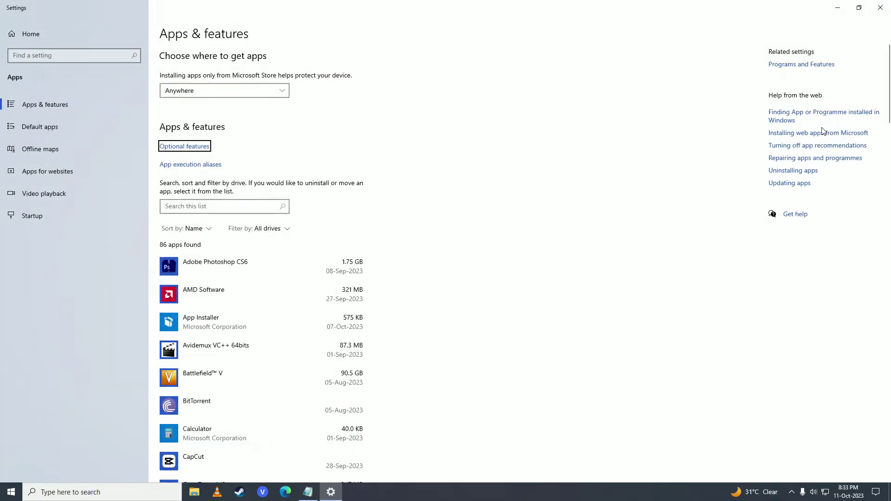
{"action": "left_click", "coordinate": [257, 206]}
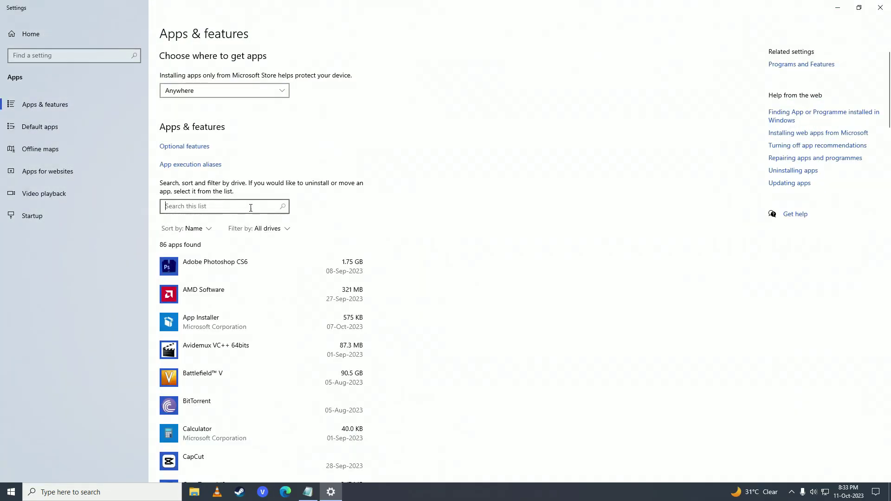
{"action": "type", "text": "roblo"}
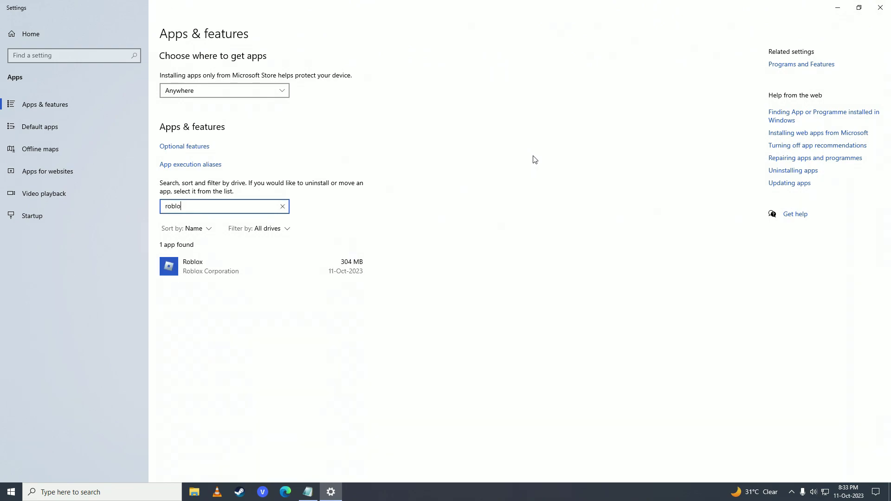
{"action": "left_click", "coordinate": [318, 272]}
{"action": "left_click", "coordinate": [341, 306]}
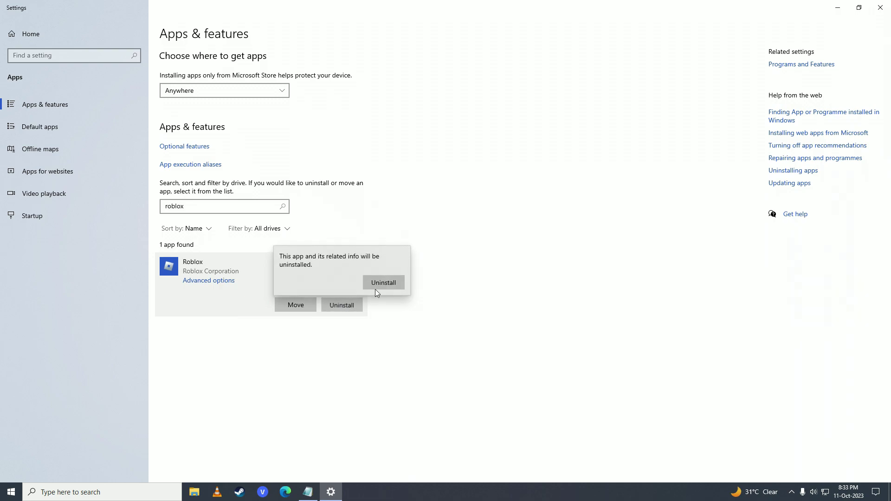
{"action": "left_click", "coordinate": [377, 288]}
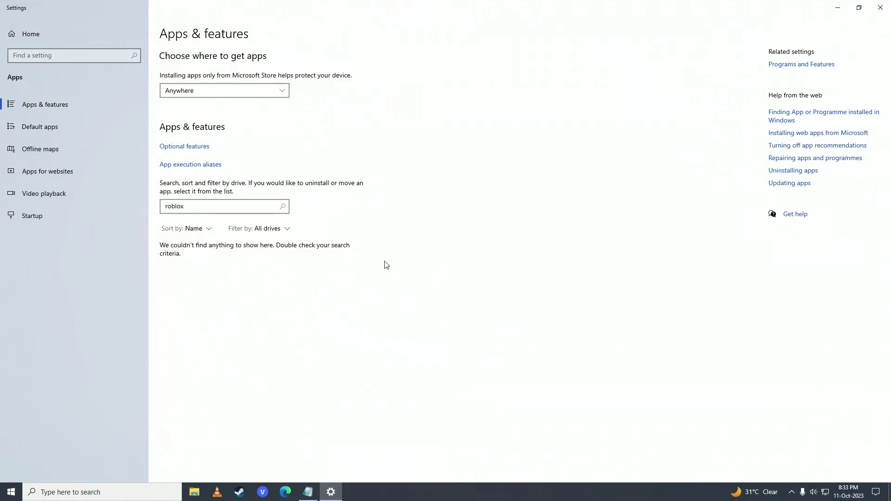
{"action": "left_click", "coordinate": [881, 7]}
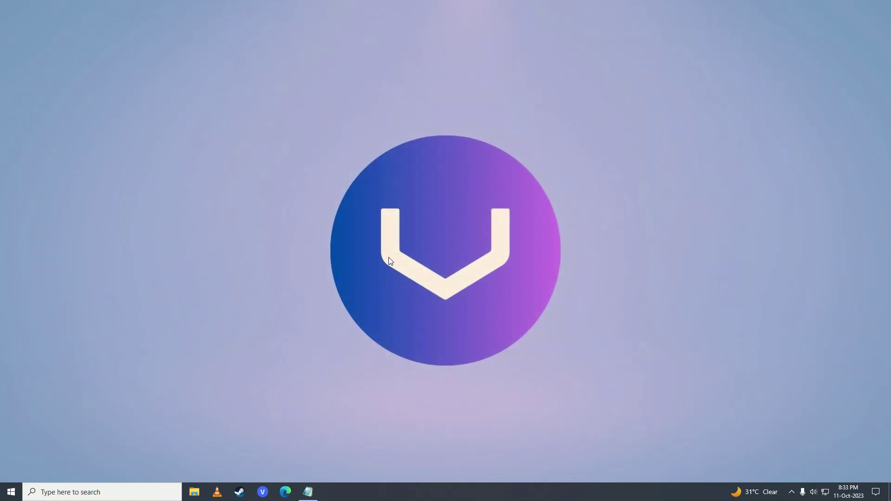
Restart the PC from the Start menu's power options
{"action": "left_click", "coordinate": [11, 492]}
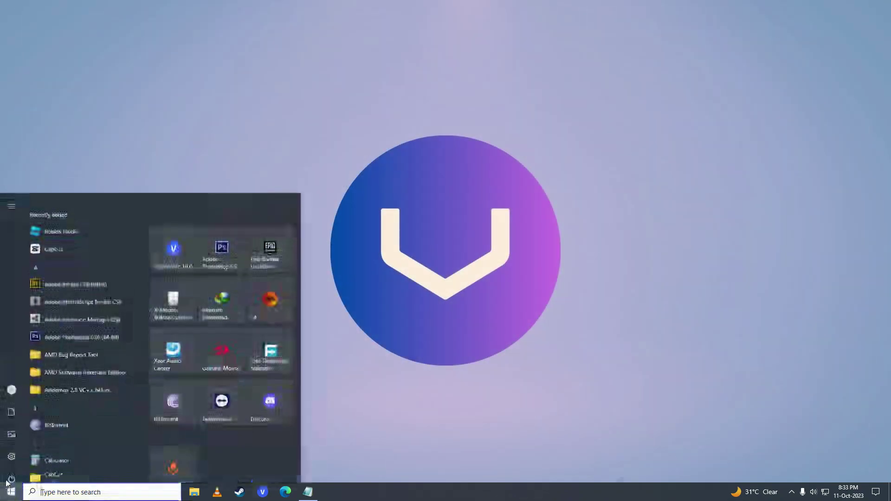
{"action": "left_click", "coordinate": [11, 472]}
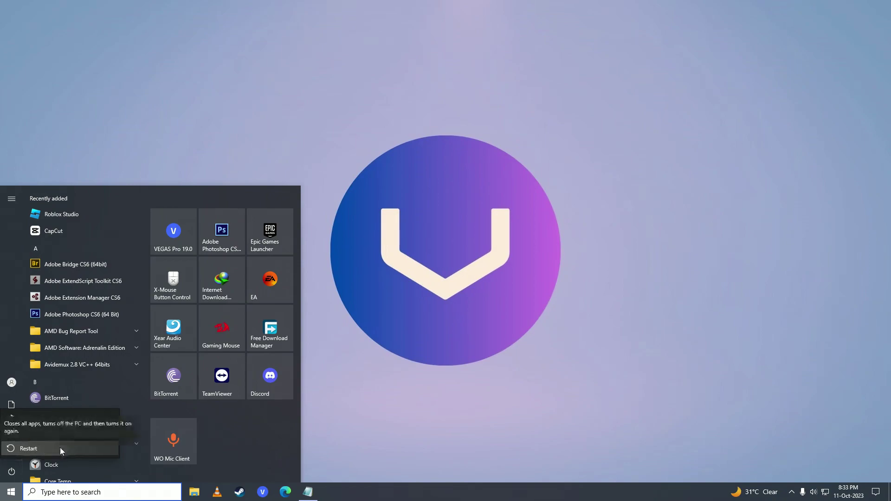
{"action": "left_click", "coordinate": [508, 374]}
{"action": "left_click", "coordinate": [508, 373]}
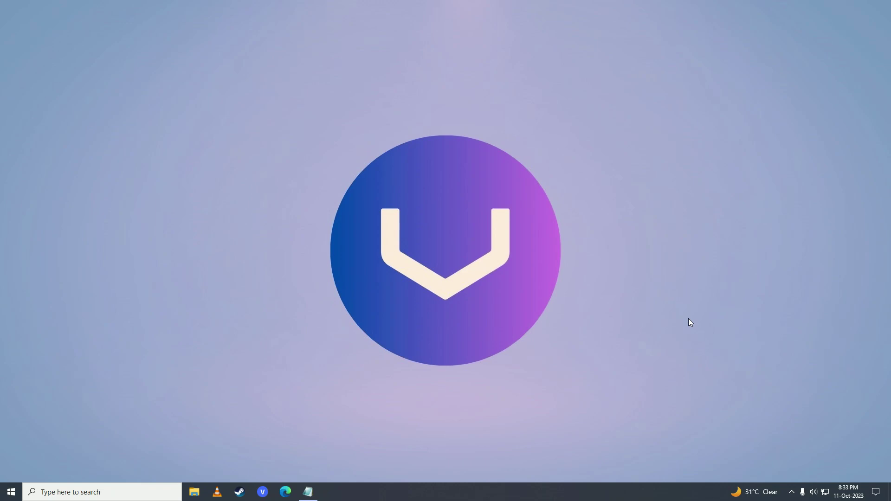
Search Microsoft Store for roblox and start installing the Roblox app
{"action": "key", "text": "super"}
{"action": "type", "text": "mic"}
{"action": "key", "text": "Return"}
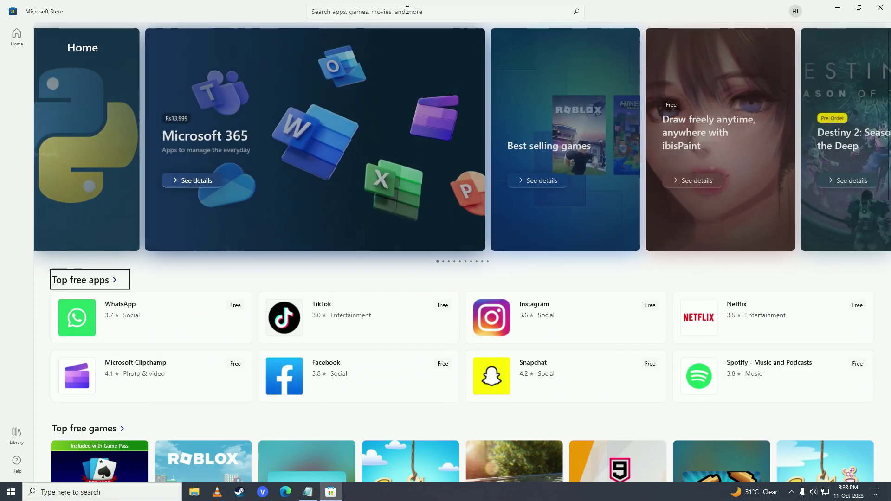
{"action": "left_click", "coordinate": [408, 11]}
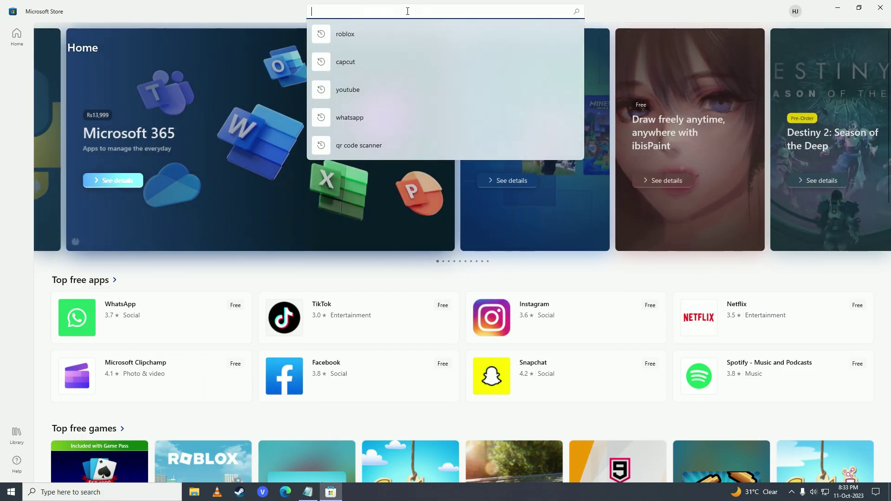
{"action": "key", "text": "Down"}
{"action": "key", "text": "Return"}
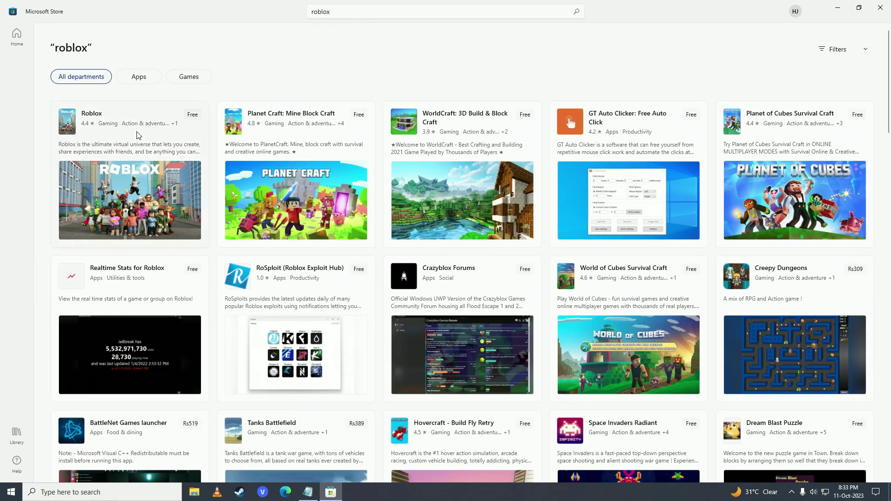
{"action": "left_click", "coordinate": [137, 134]}
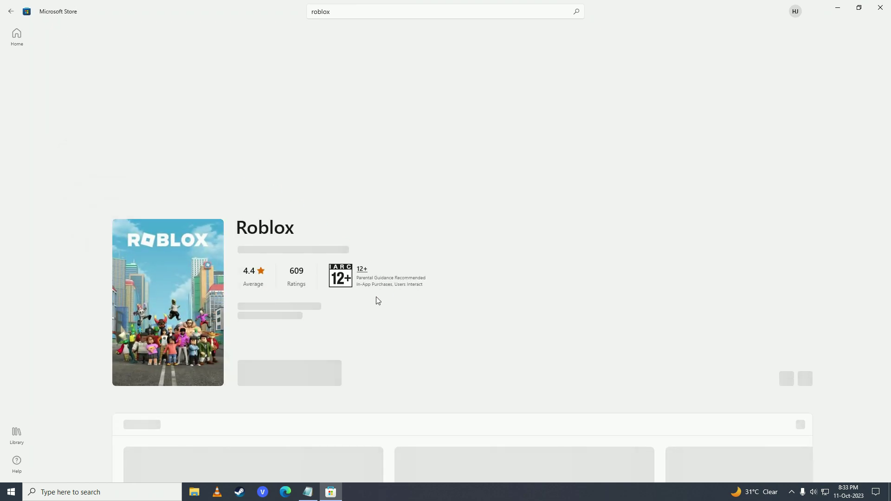
{"action": "left_click", "coordinate": [288, 384]}
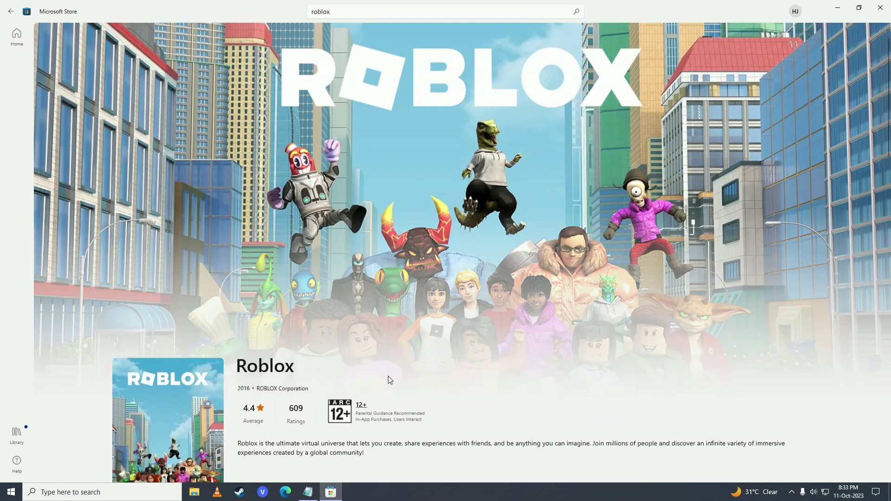
{"action": "scroll", "coordinate": [388, 376], "scroll_direction": "down", "scroll_amount": 5}
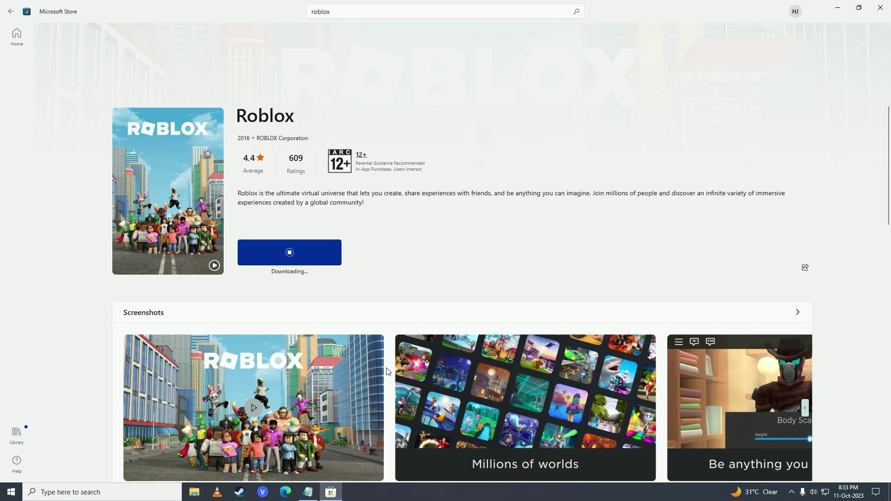
Load the Roblox home page in Edge while the app downloads
{"action": "left_click", "coordinate": [285, 492]}
{"action": "type", "text": "r"}
{"action": "key", "text": "Return"}
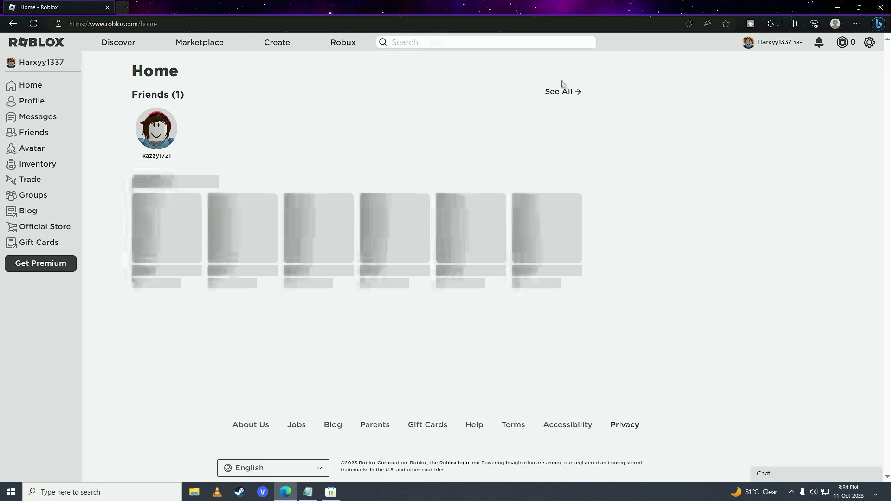
Open FRONTLINES on roblox.com, press Play, then launch the newly installed Roblox app
{"action": "left_click", "coordinate": [390, 194]}
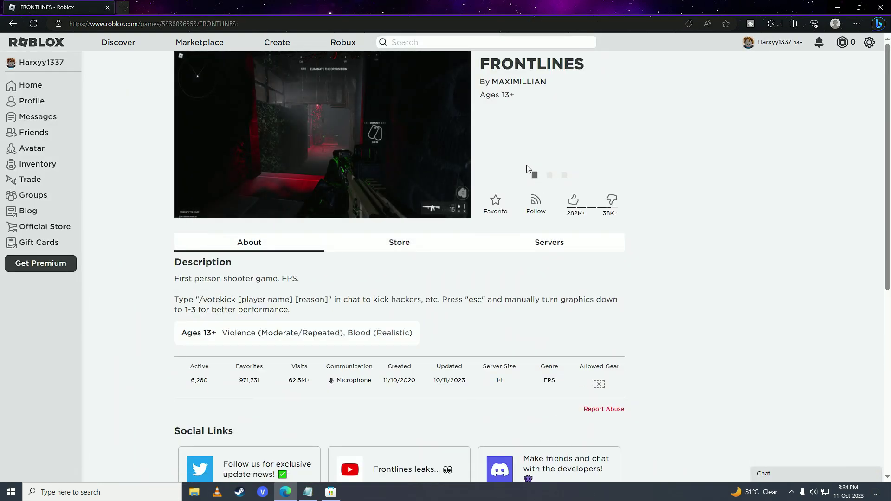
{"action": "left_click", "coordinate": [534, 164]}
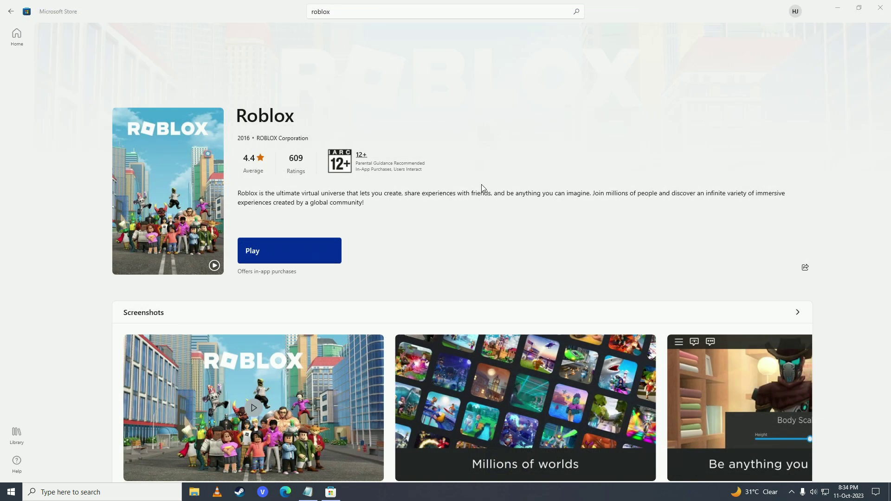
{"action": "left_click", "coordinate": [303, 250]}
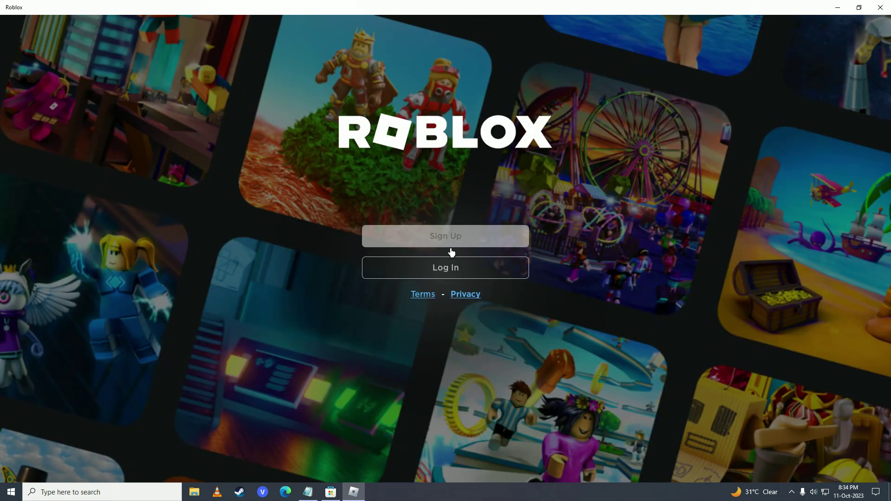
Log in to the Roblox app, open FRONTLINES from Continue, and press its Play button
{"action": "left_click", "coordinate": [426, 272]}
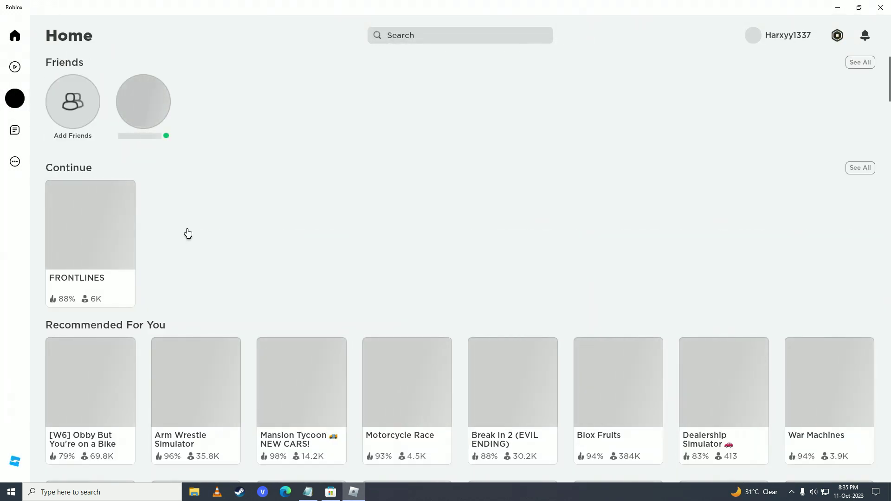
{"action": "left_click", "coordinate": [97, 247]}
{"action": "left_click", "coordinate": [222, 270]}
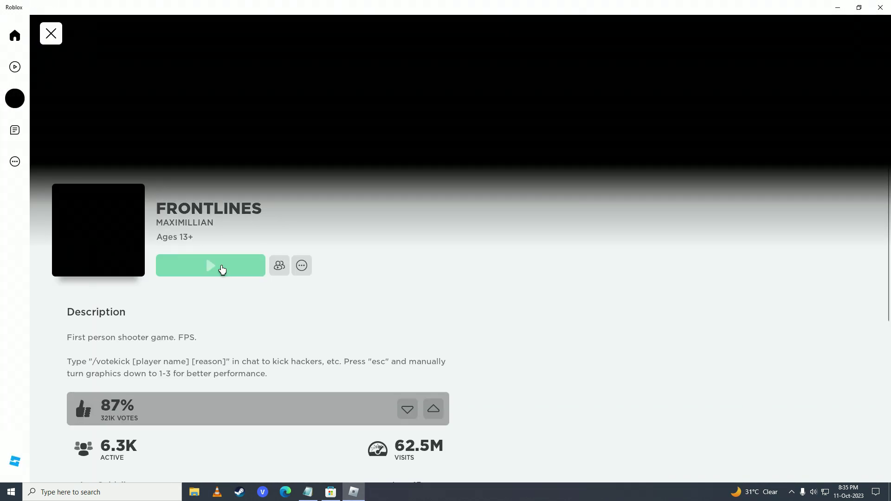